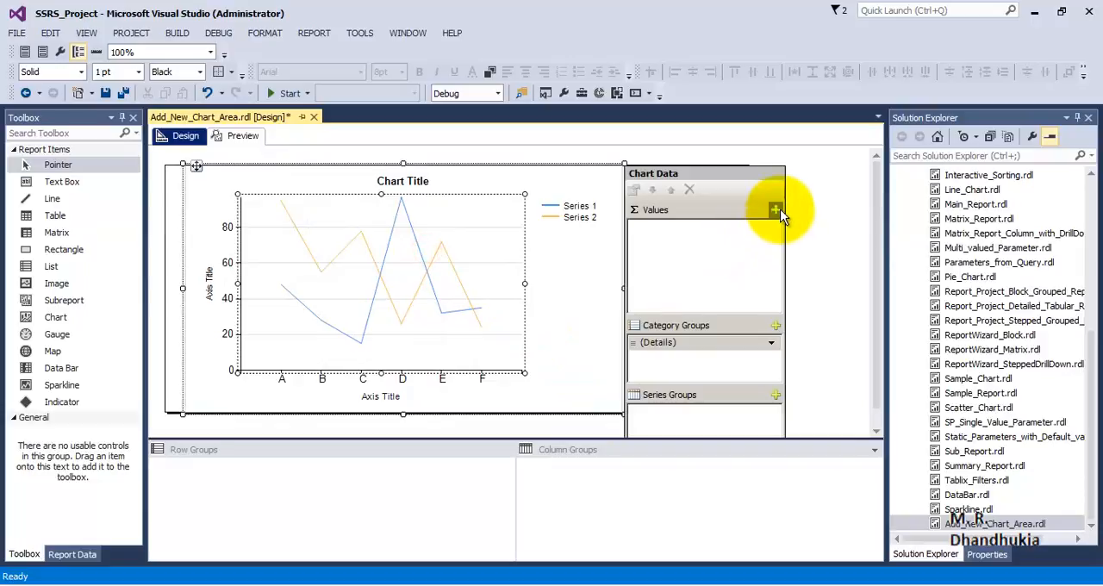
# Add ItemsSold to the chart's values and replace the Details category group with Region
pyautogui.click(776, 209)
pyautogui.click(815, 297)
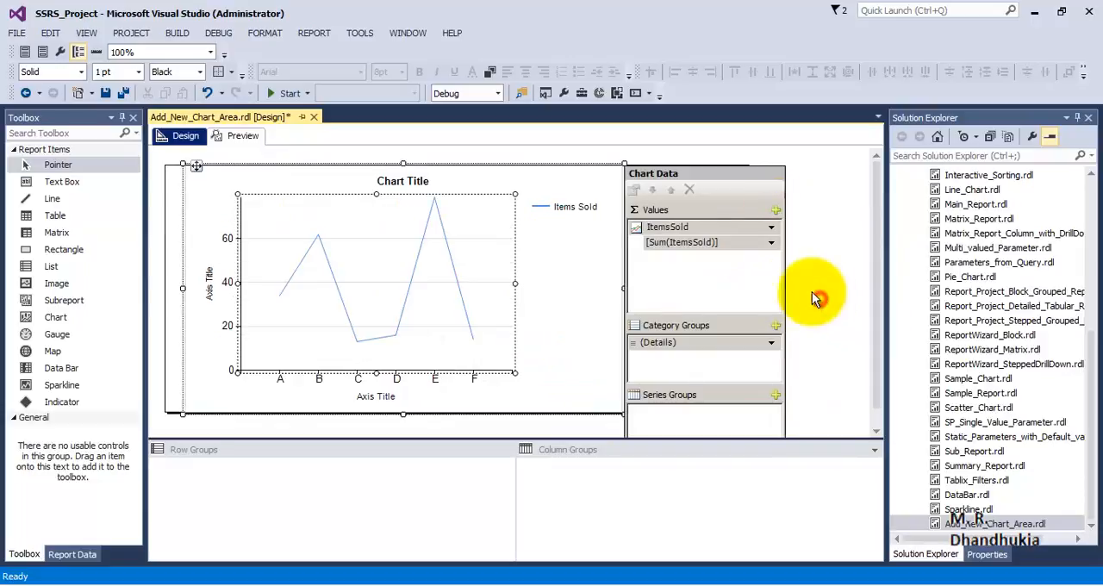
pyautogui.click(772, 347)
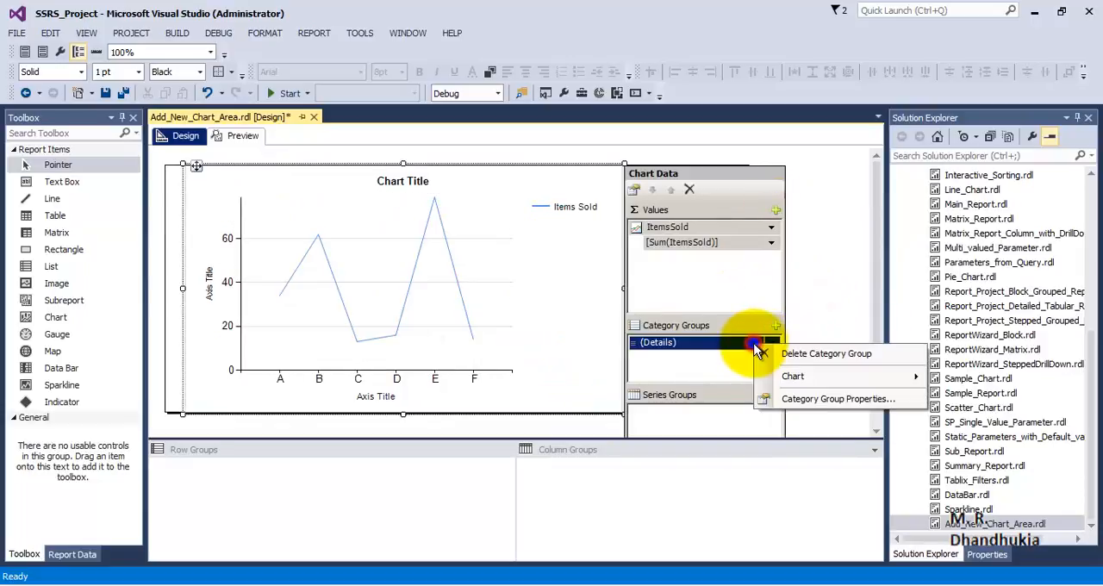
pyautogui.click(786, 352)
pyautogui.click(776, 327)
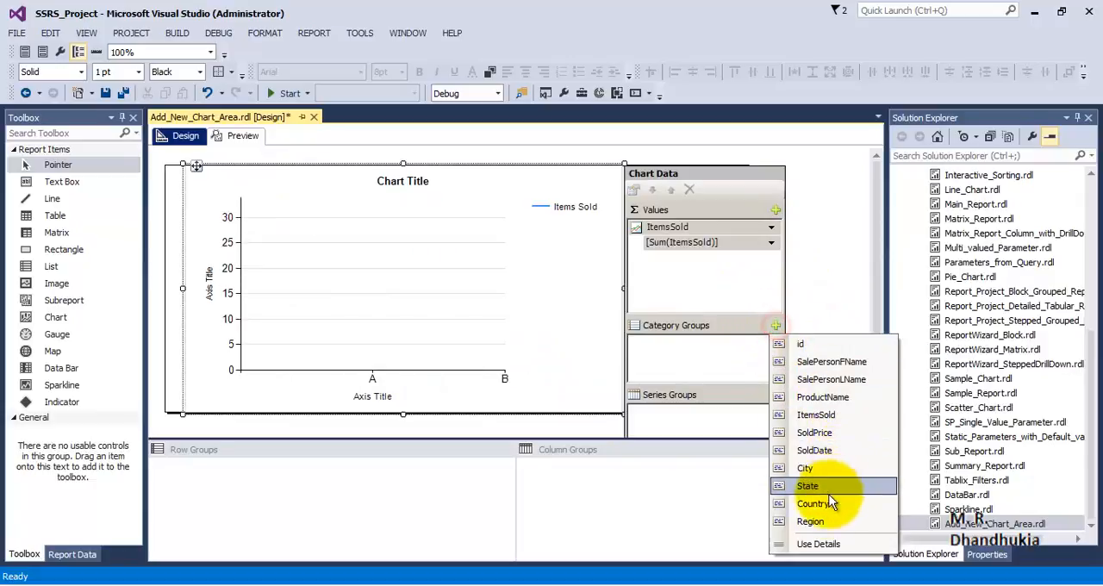
pyautogui.click(817, 519)
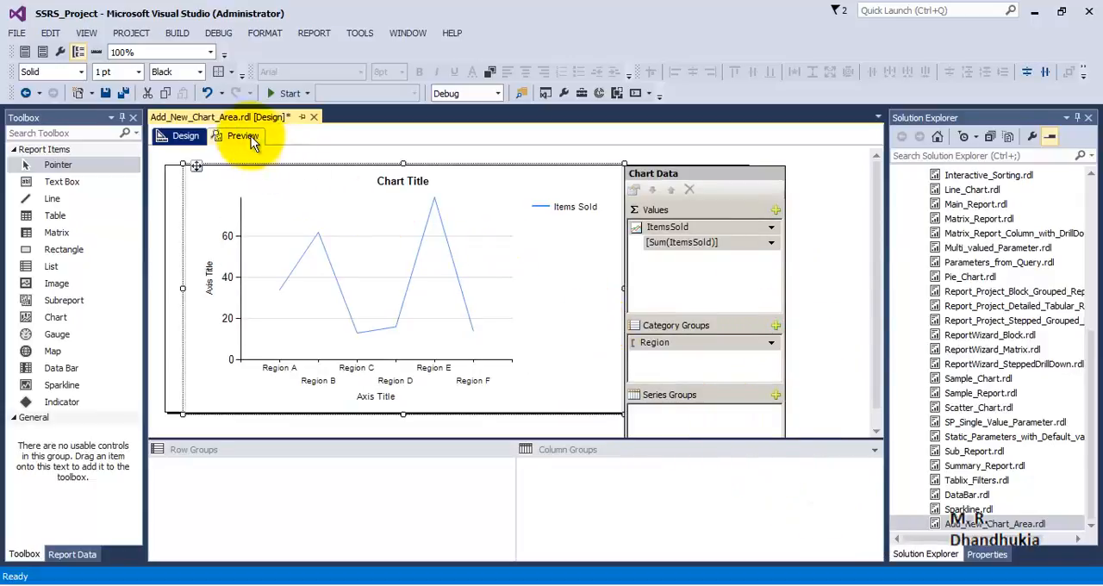
# Show data labels on the Items Sold line, previewing the report before and after the change
pyautogui.click(241, 135)
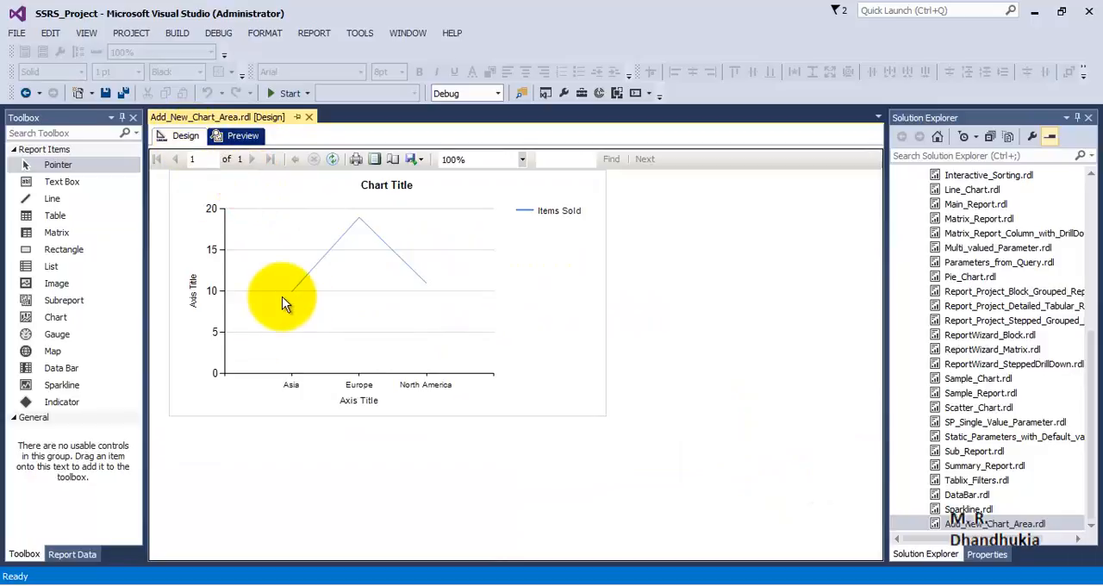
pyautogui.click(192, 136)
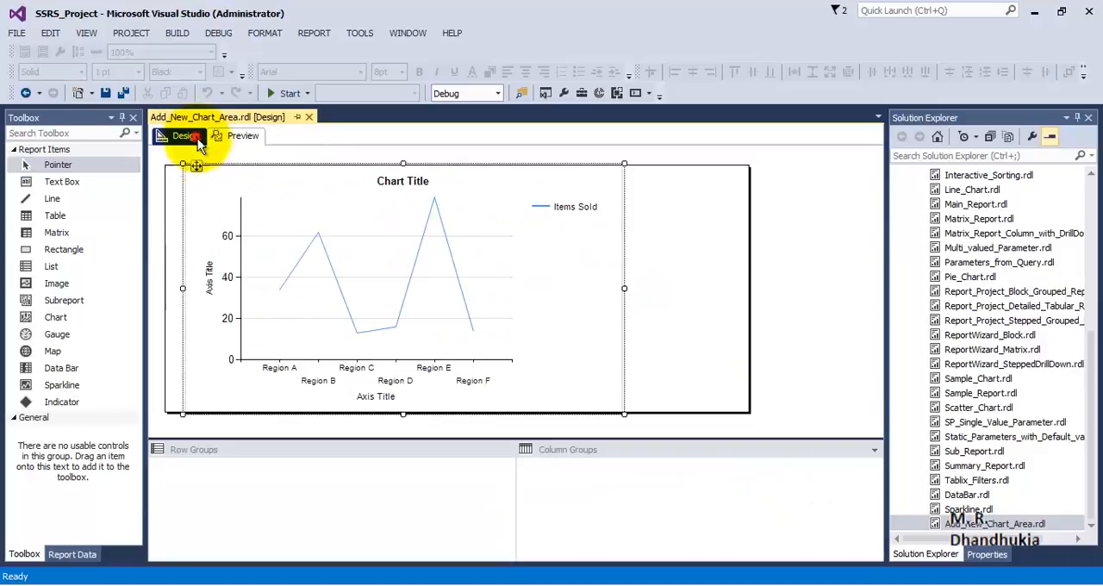
pyautogui.click(354, 309)
pyautogui.click(342, 293)
pyautogui.rightClick(341, 295)
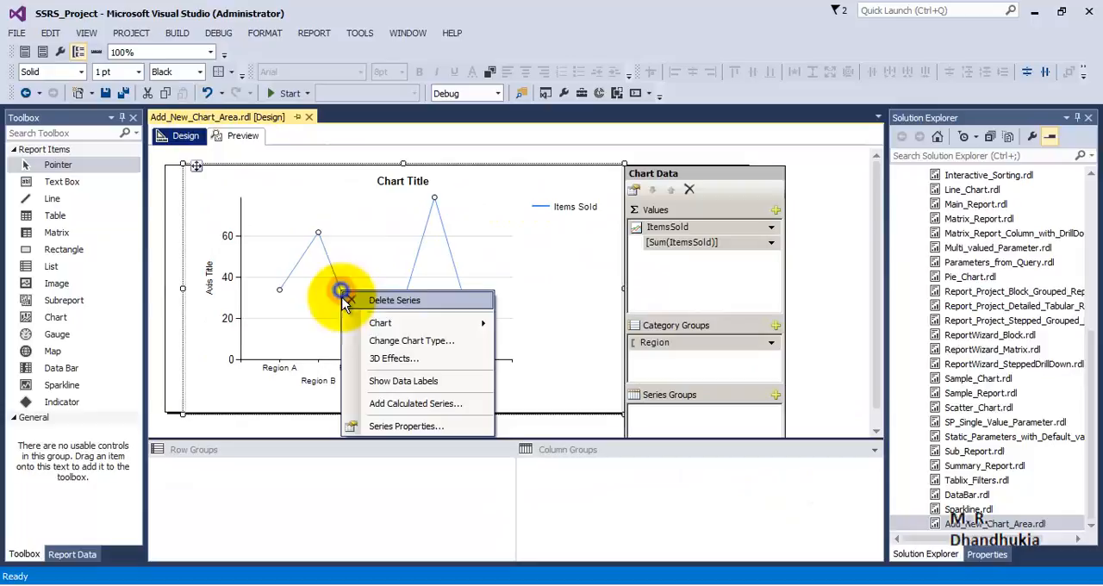
pyautogui.click(362, 380)
pyautogui.click(241, 140)
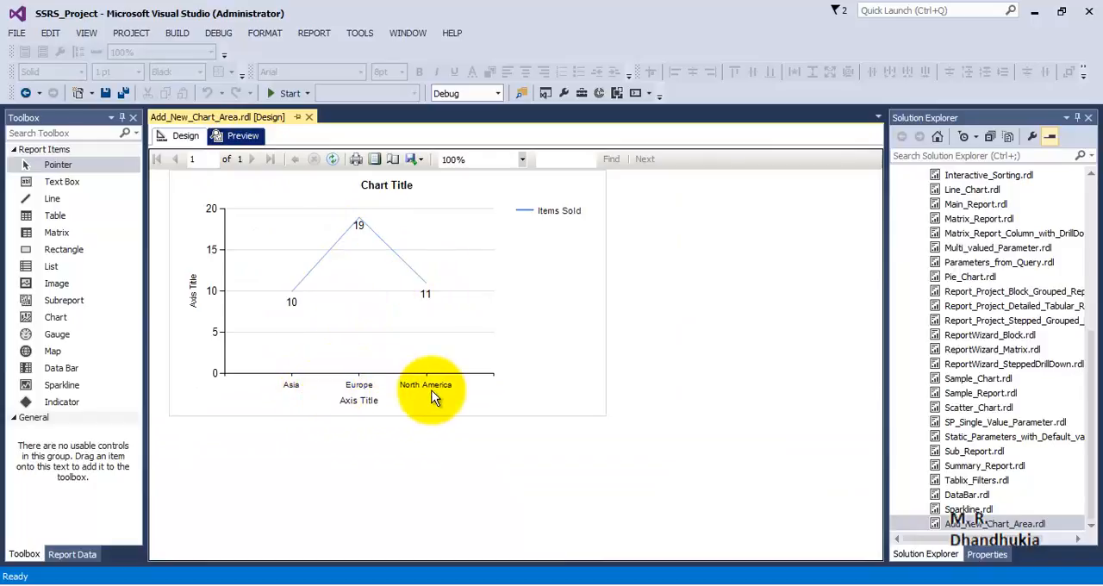
# Return to the report design and change the chart's title to "Sales Chart"
pyautogui.click(184, 136)
pyautogui.click(384, 182)
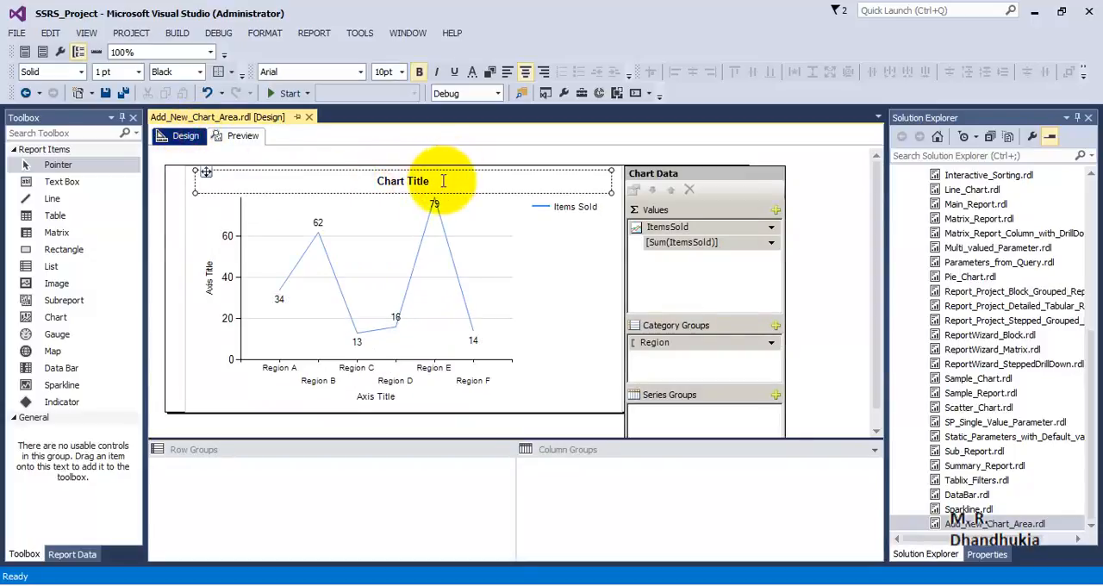
pyautogui.click(438, 182)
pyautogui.moveTo(436, 181); pyautogui.dragTo(365, 179)
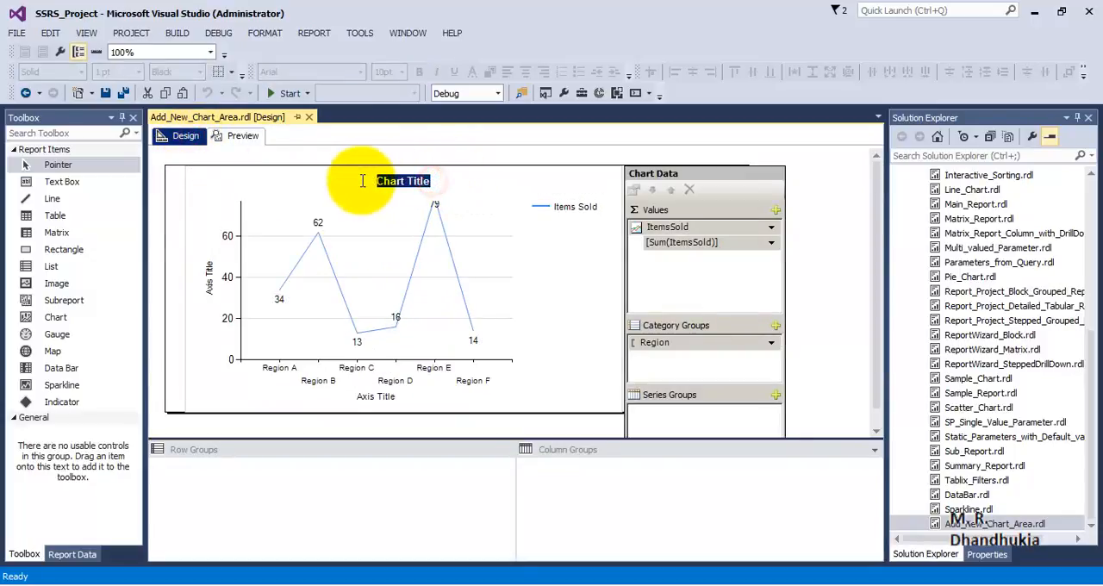
pyautogui.write('Sales Chart')
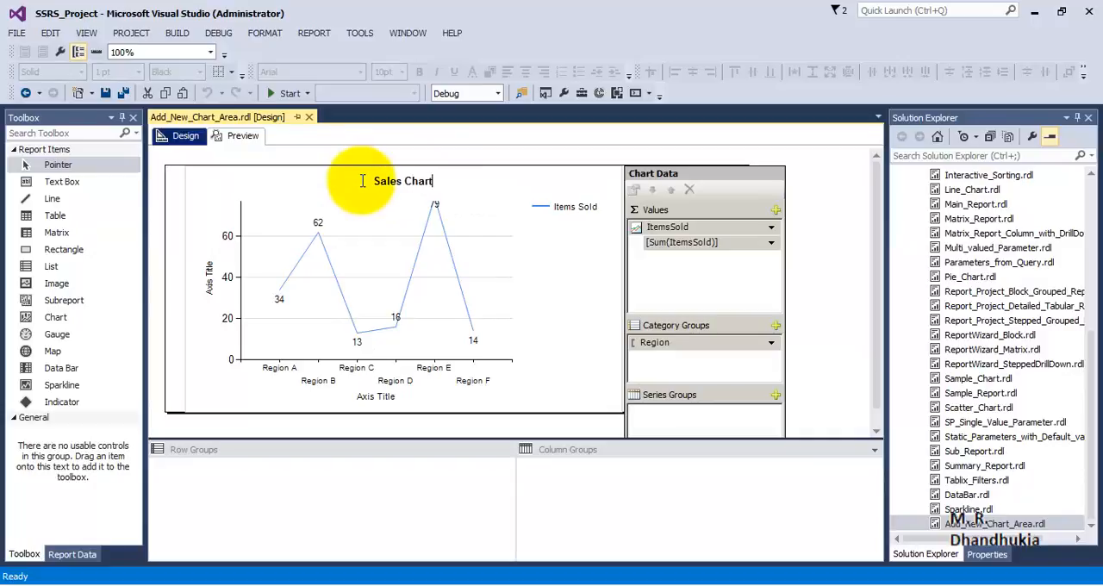
# Set the horizontal axis title of the chart to "Region"
pyautogui.click(373, 400)
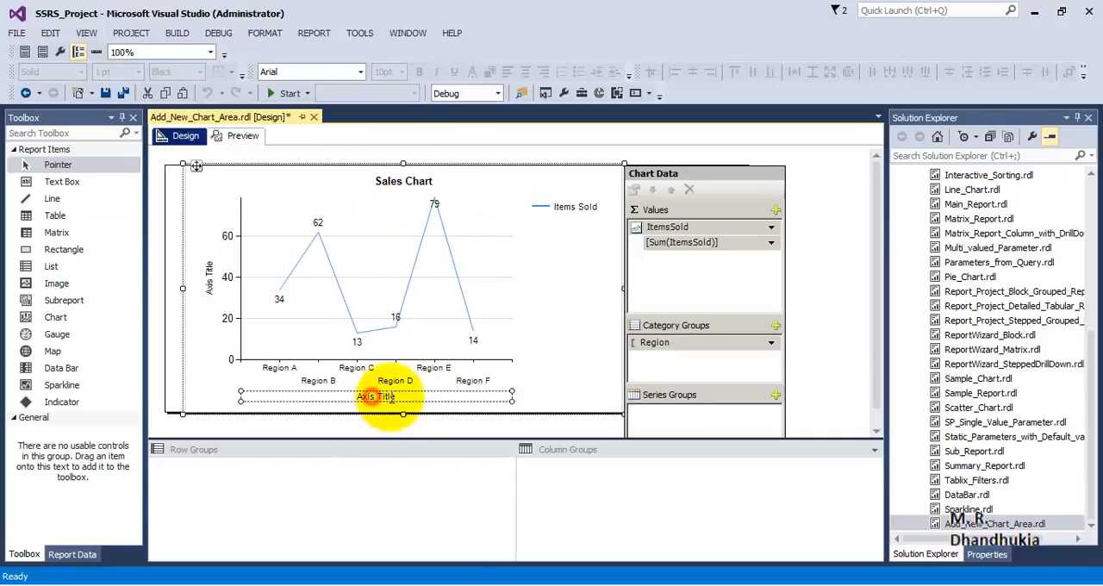
pyautogui.click(370, 400)
pyautogui.moveTo(394, 400); pyautogui.dragTo(347, 400)
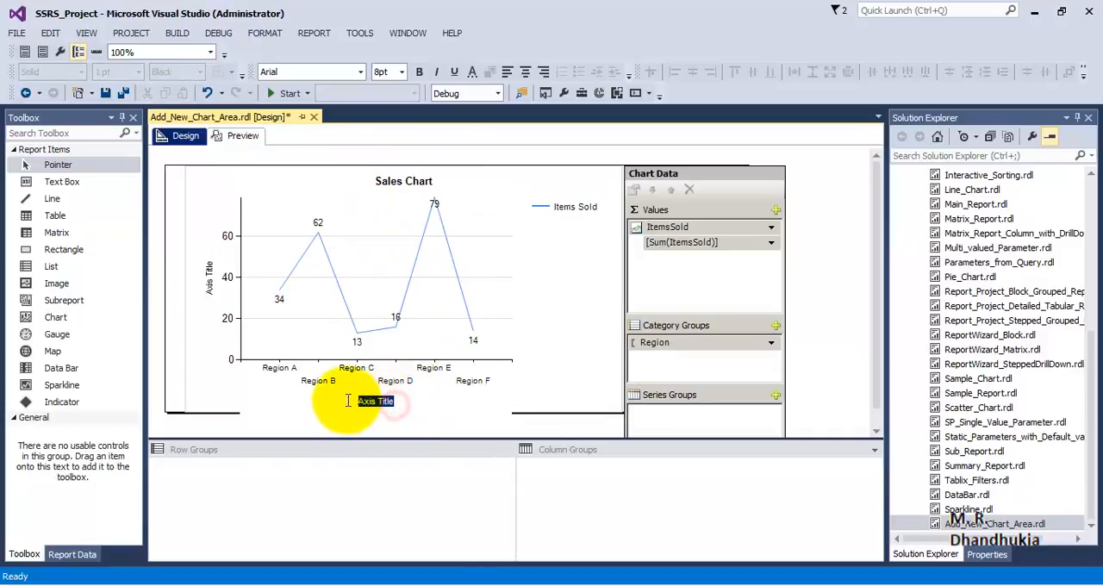
pyautogui.write('Reg')
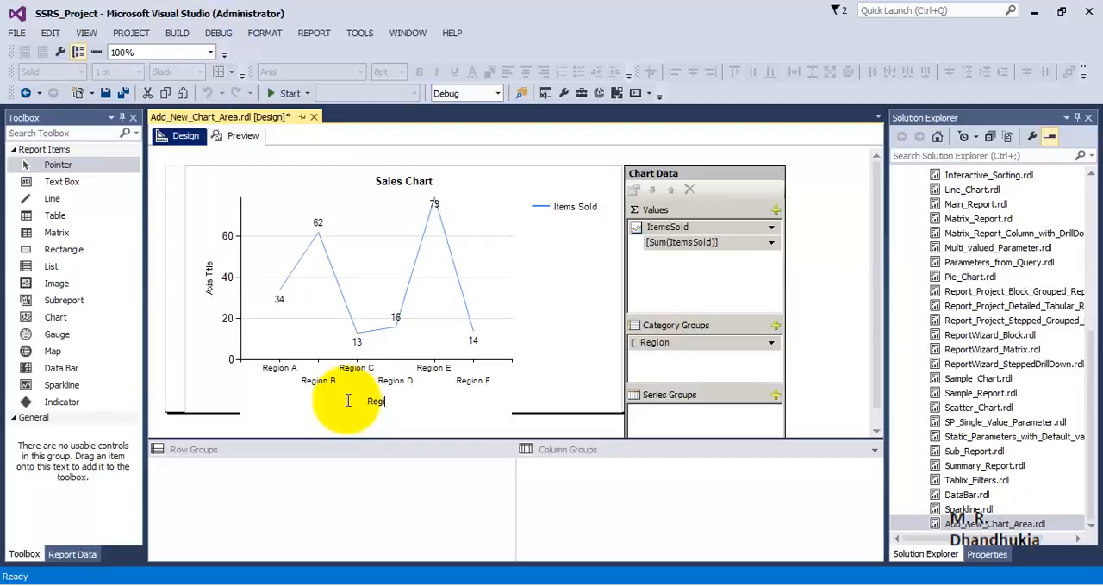
pyautogui.write('ion')
pyautogui.click(345, 405)
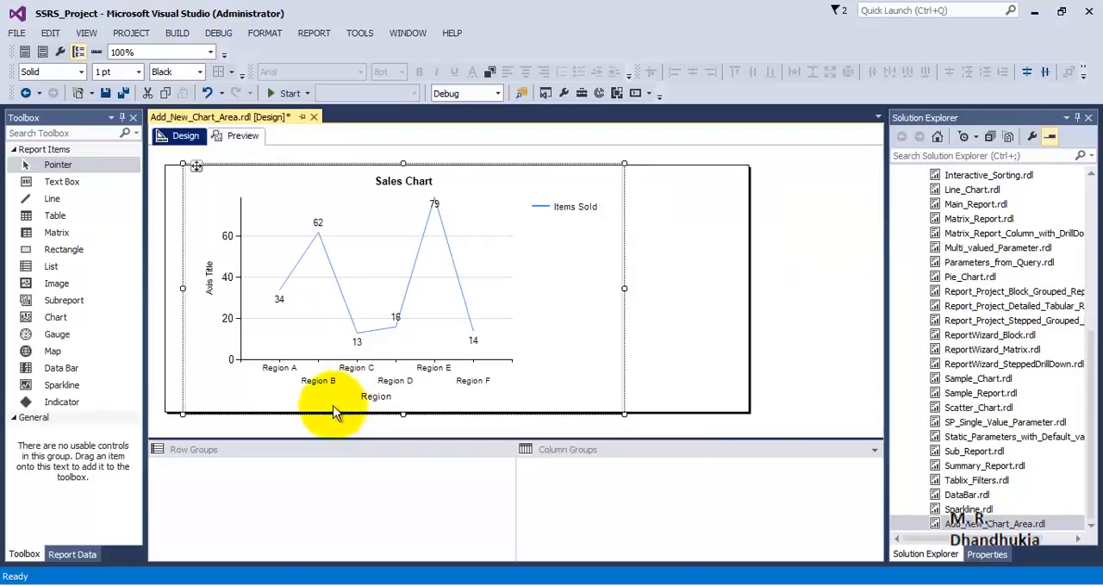
# Set the vertical axis title to "Items Sold" and preview the report
pyautogui.click(215, 293)
pyautogui.click(210, 279)
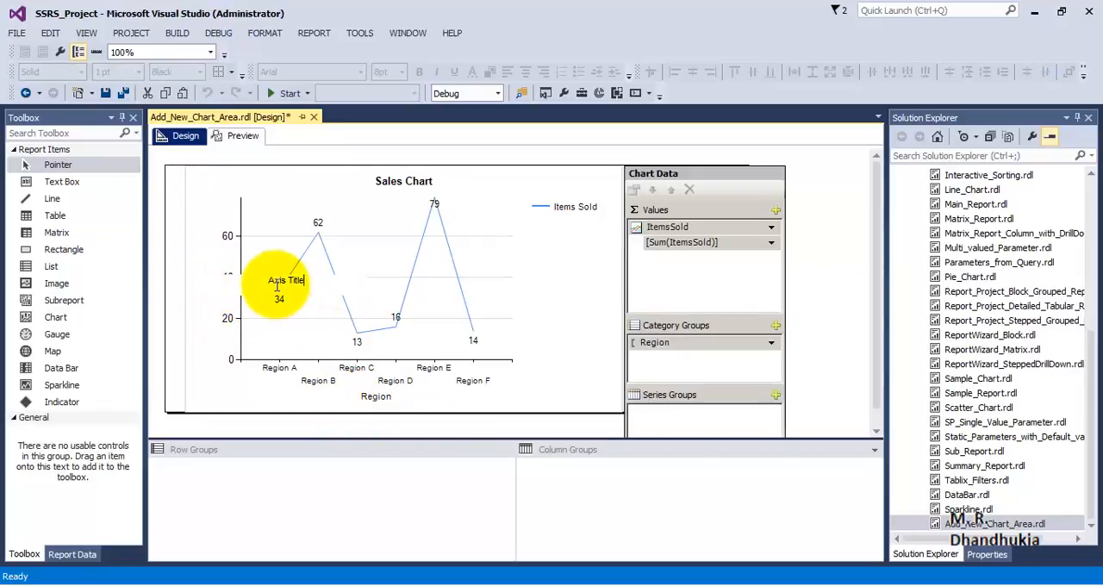
pyautogui.press('BackSpace')
pyautogui.write('Items Sold')
pyautogui.press('Return')
pyautogui.click(244, 137)
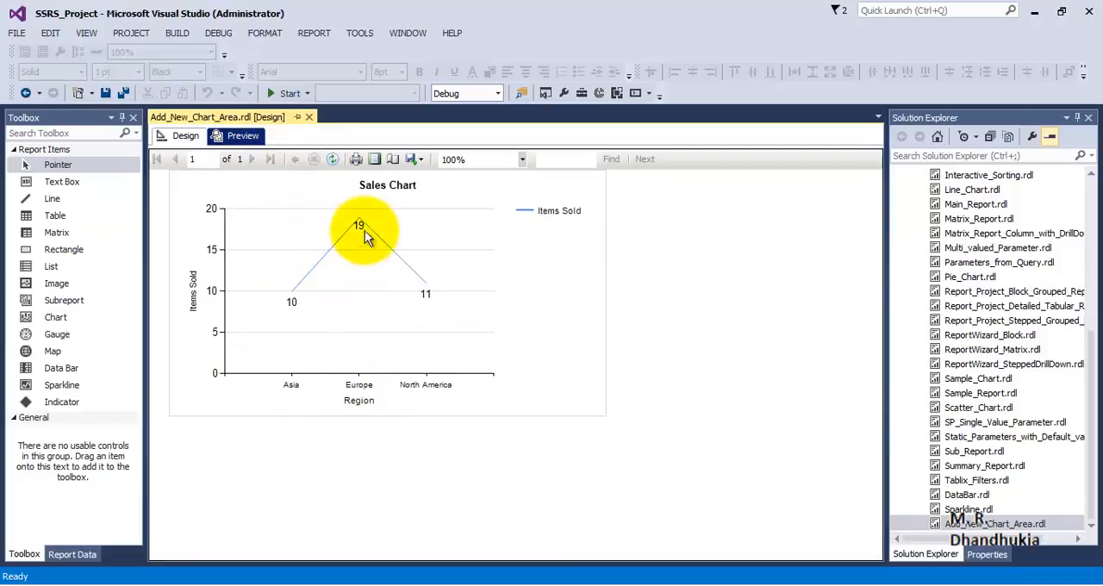
# Add SoldPrice as a second value series in the chart's design and preview the report
pyautogui.click(181, 138)
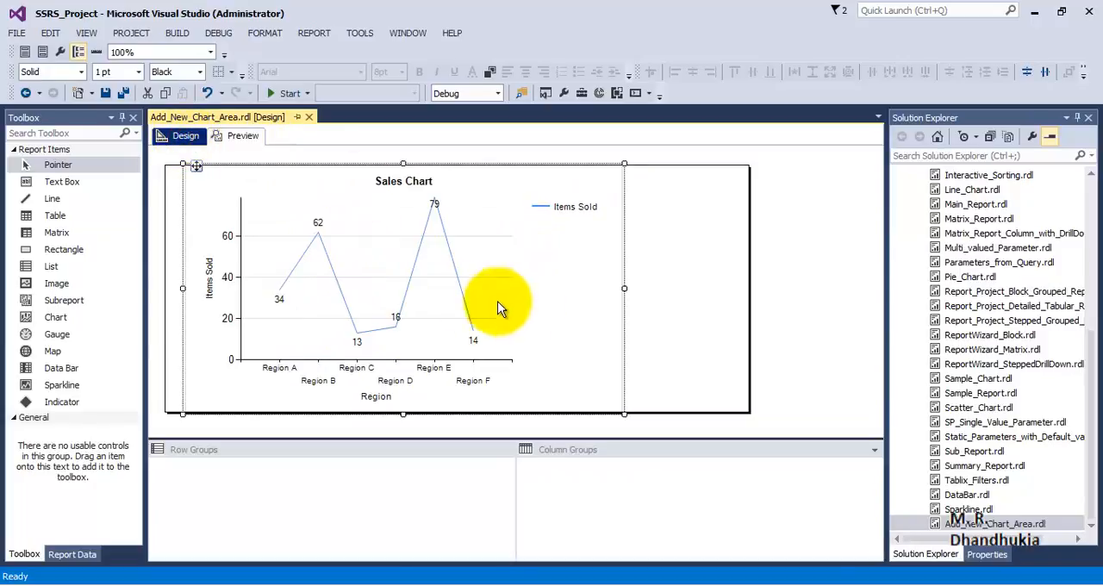
pyautogui.click(422, 286)
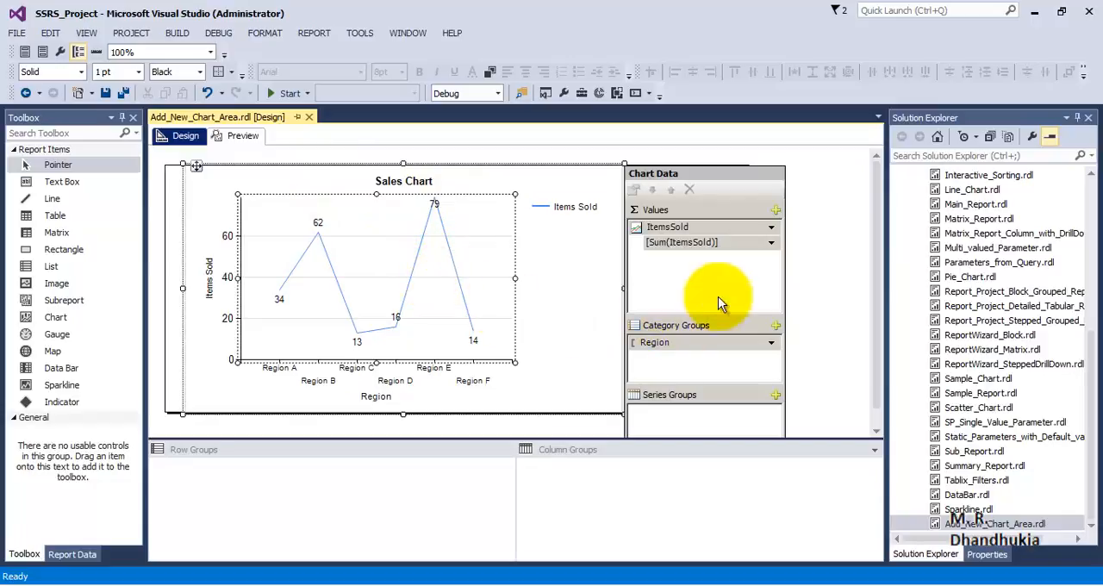
pyautogui.click(776, 212)
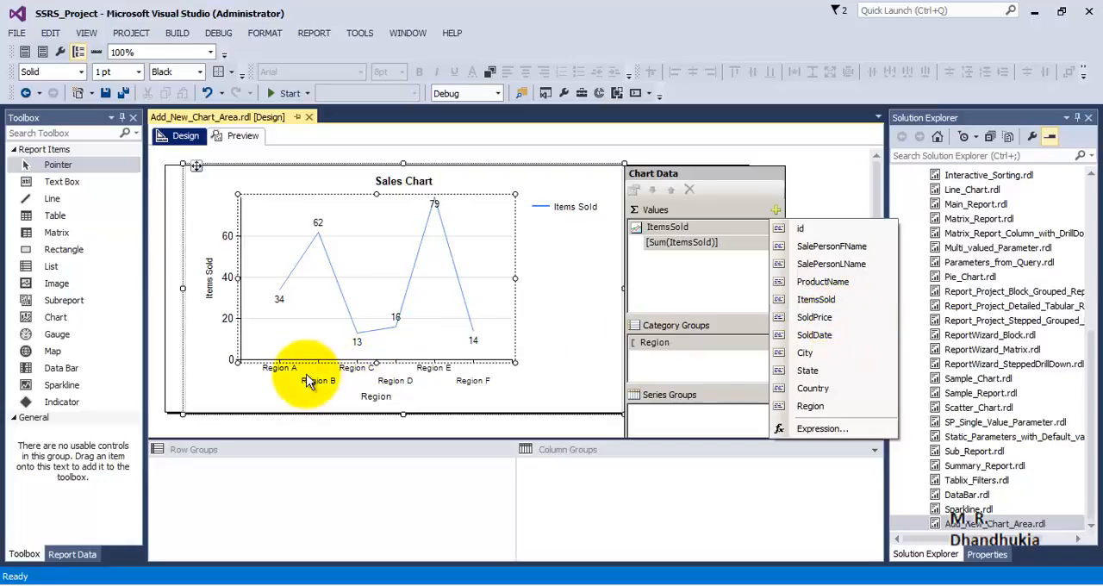
pyautogui.click(815, 317)
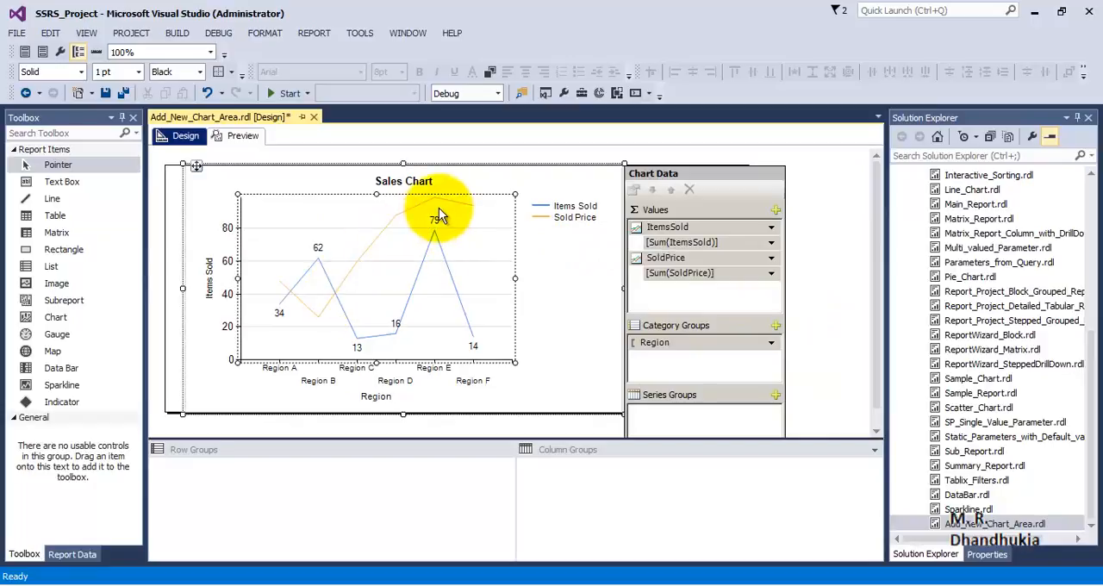
pyautogui.click(243, 138)
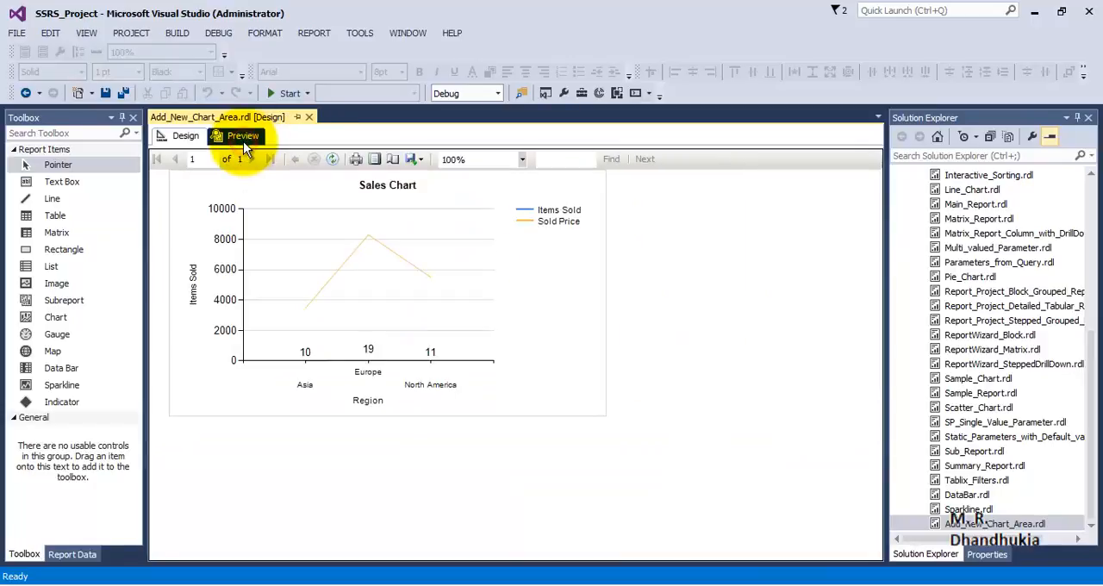
# Show data labels on the Sold Price line in the design and preview the report
pyautogui.click(186, 136)
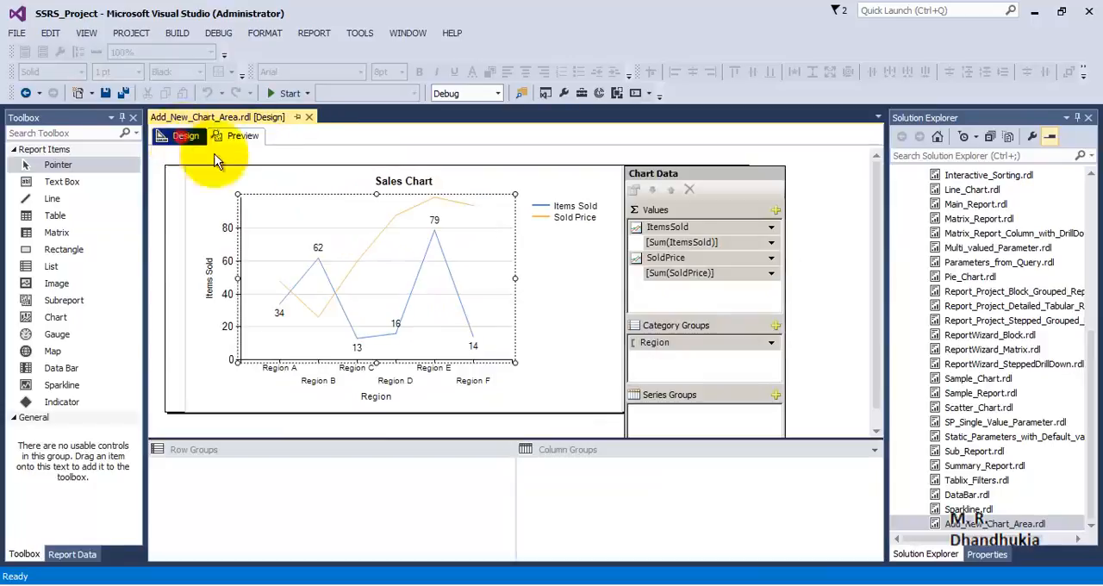
pyautogui.rightClick(395, 219)
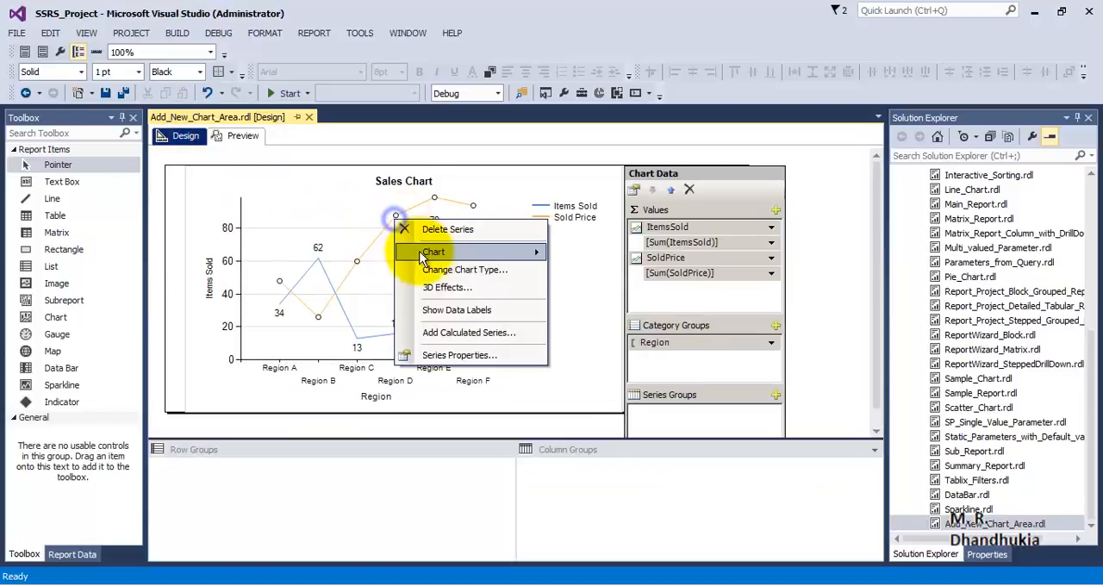
pyautogui.click(437, 309)
pyautogui.click(239, 135)
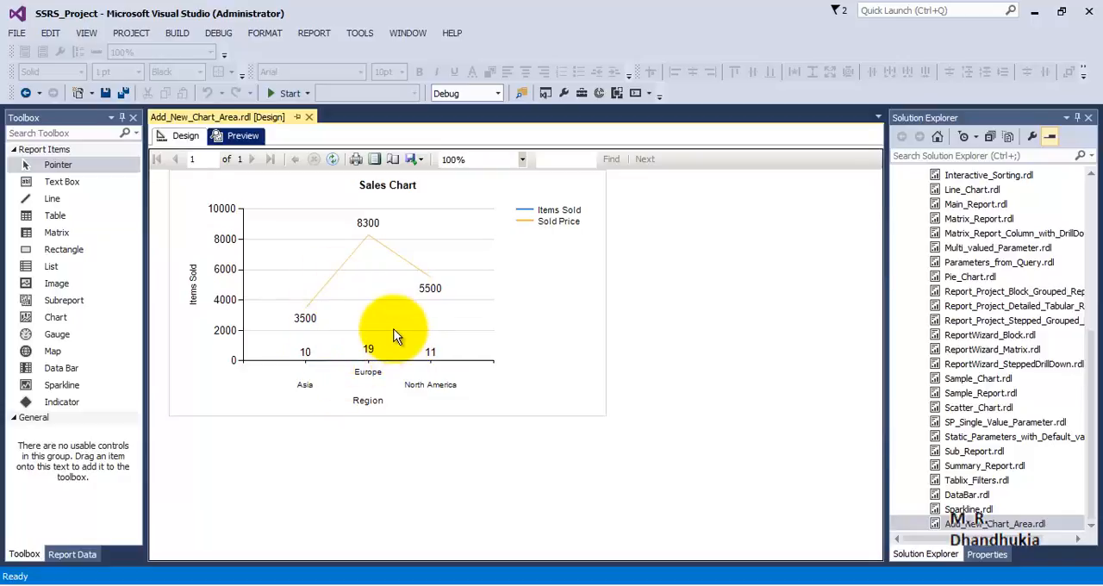
# Return to the report design and add a new chart area to the sales chart
pyautogui.click(194, 137)
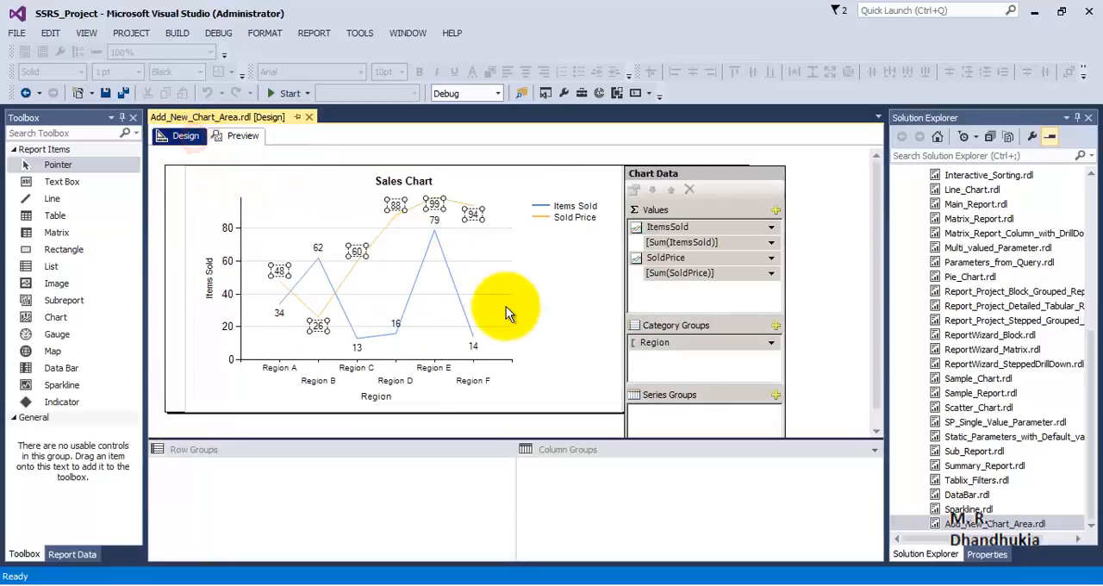
pyautogui.click(773, 262)
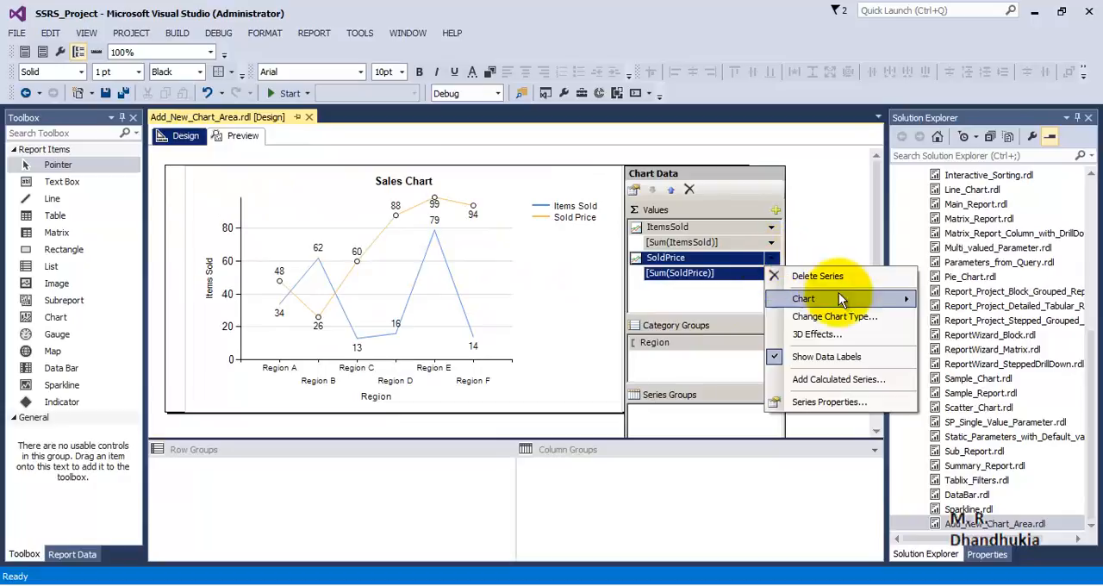
pyautogui.moveTo(851, 299)
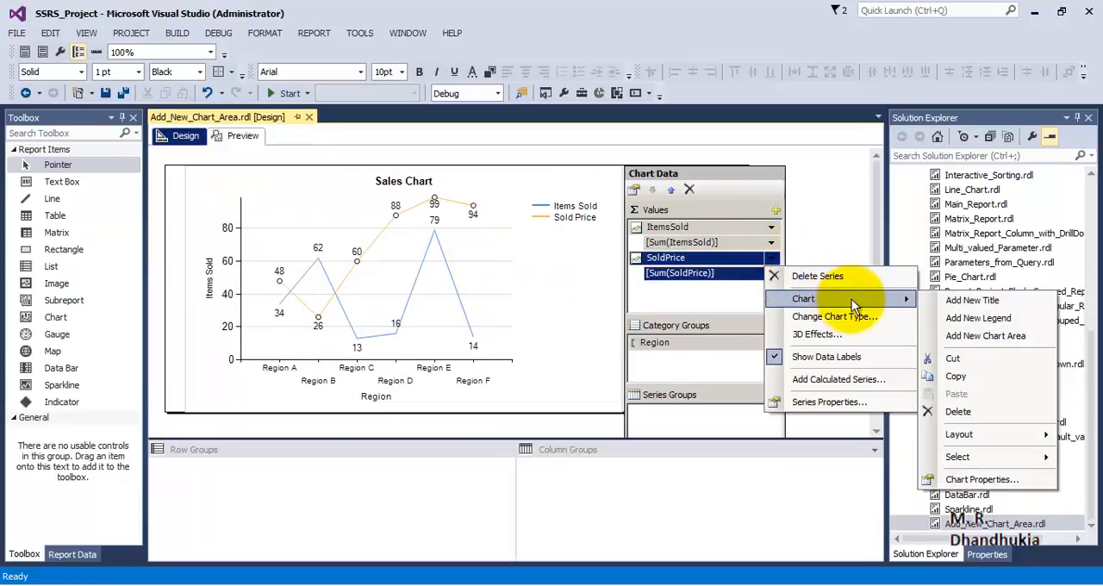
pyautogui.click(974, 338)
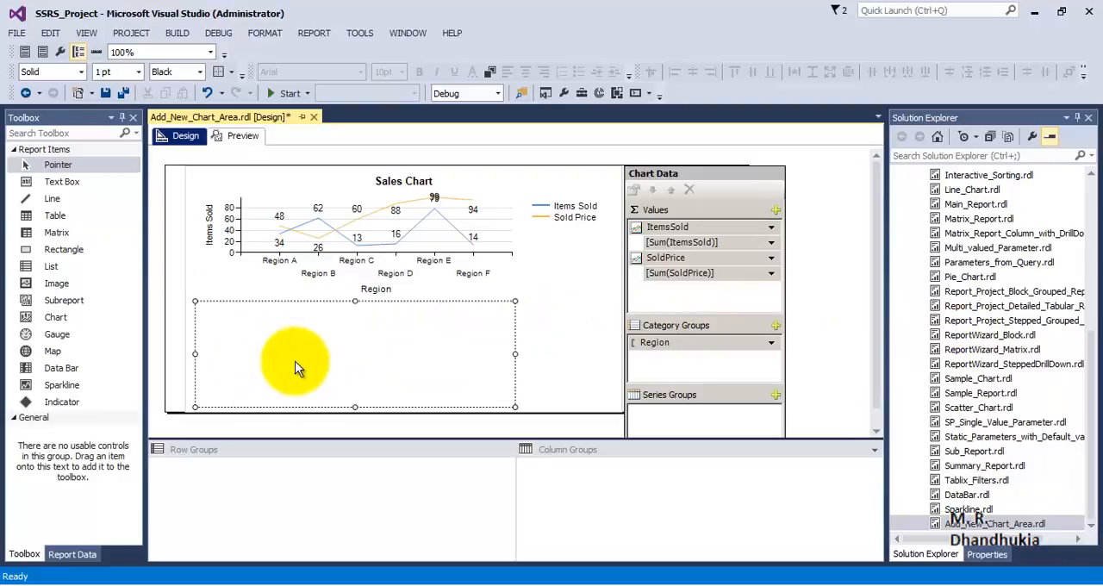
# Assign the SoldPrice series to chart area Area1 in its series properties
pyautogui.click(759, 258)
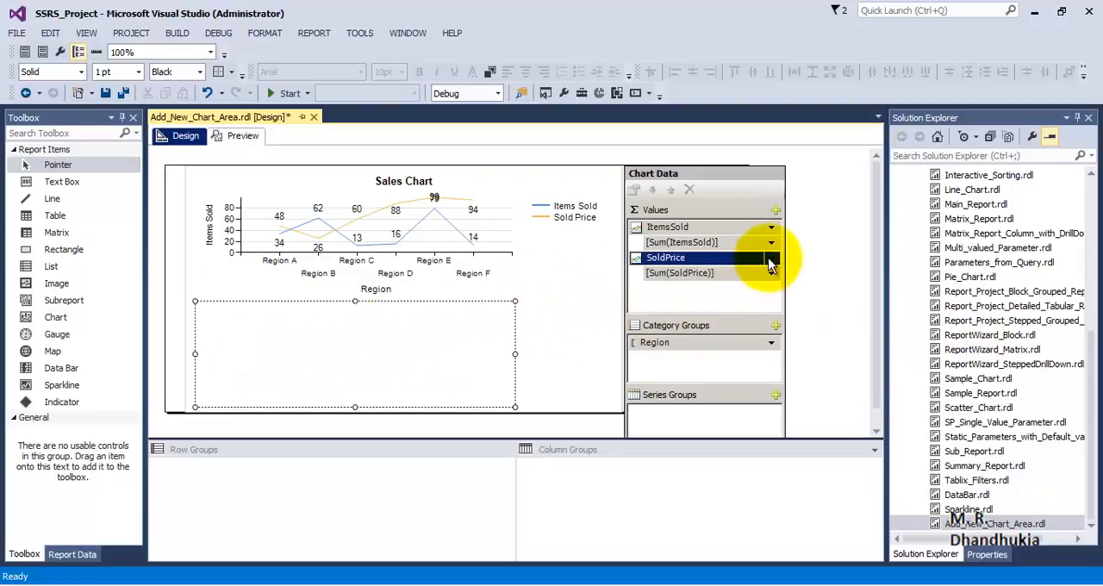
pyautogui.click(773, 258)
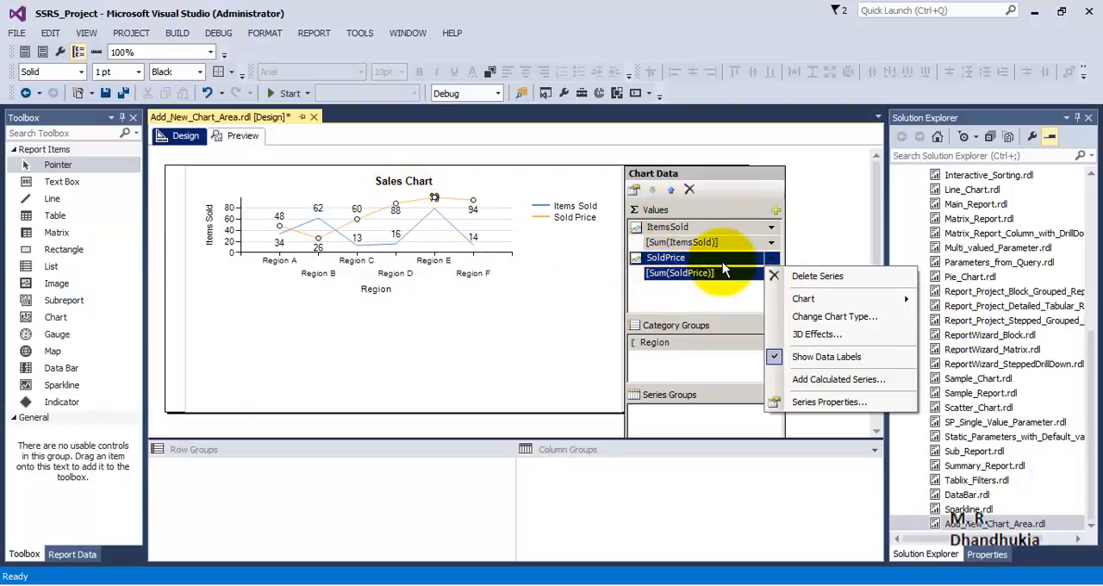
pyautogui.click(858, 403)
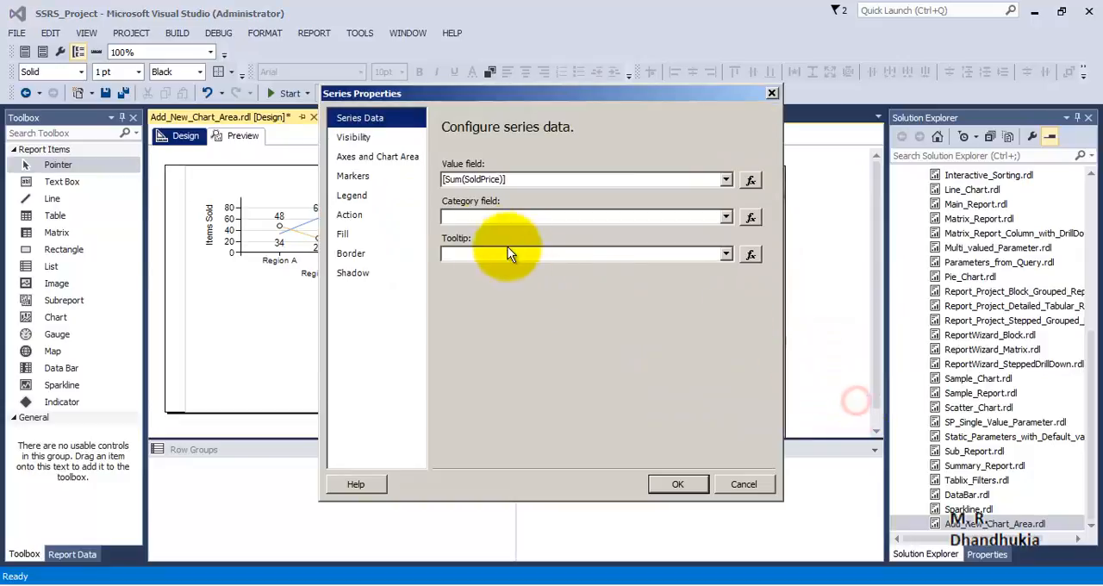
pyautogui.click(414, 163)
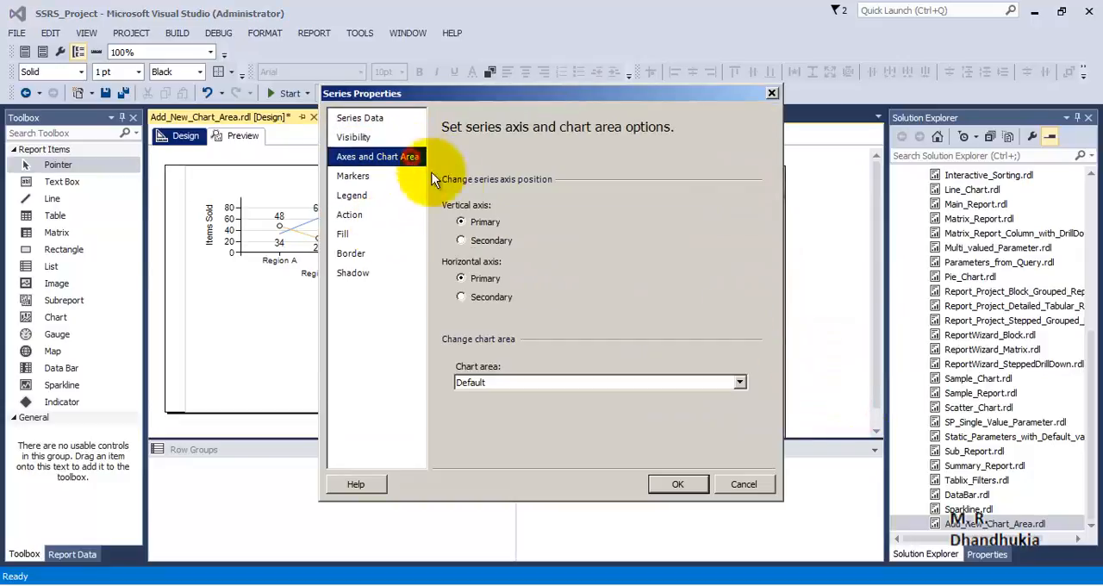
pyautogui.click(654, 385)
pyautogui.click(612, 408)
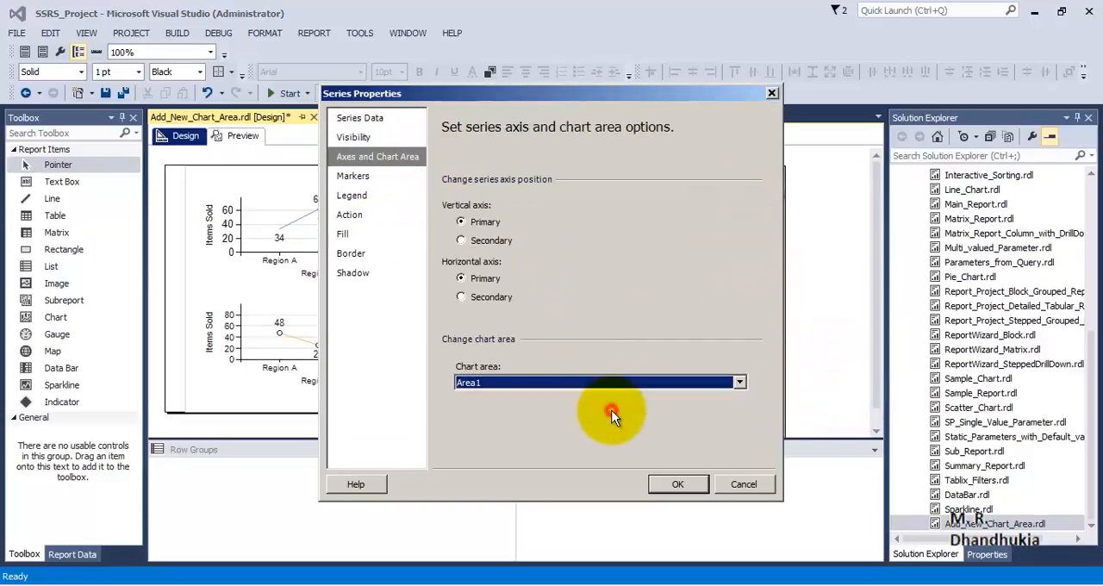
pyautogui.click(668, 481)
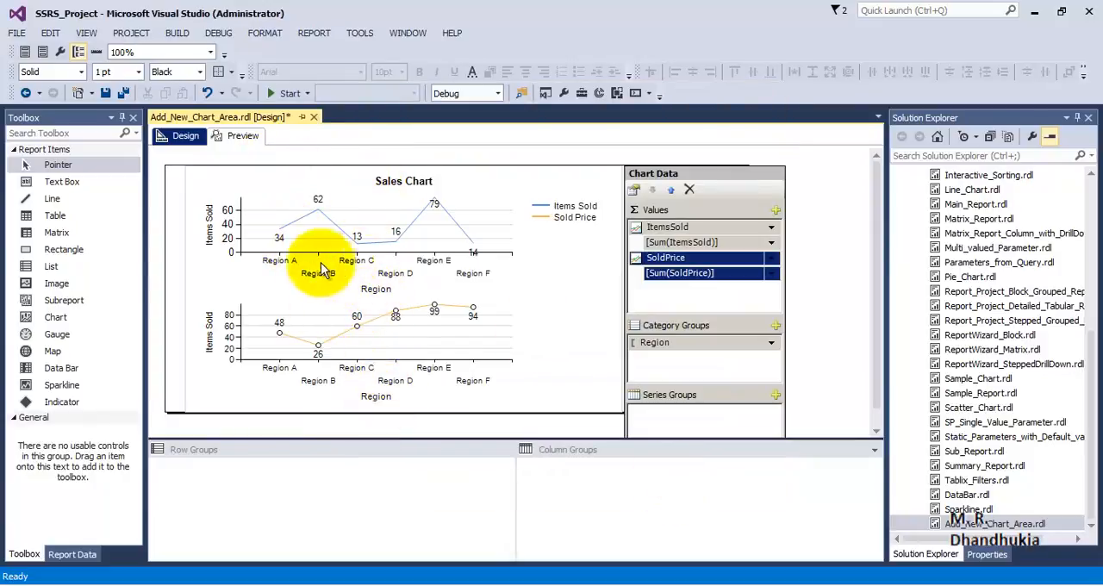
# Change the vertical axis title of the second chart area to Sold Price and preview the report
pyautogui.click(210, 343)
pyautogui.click(210, 350)
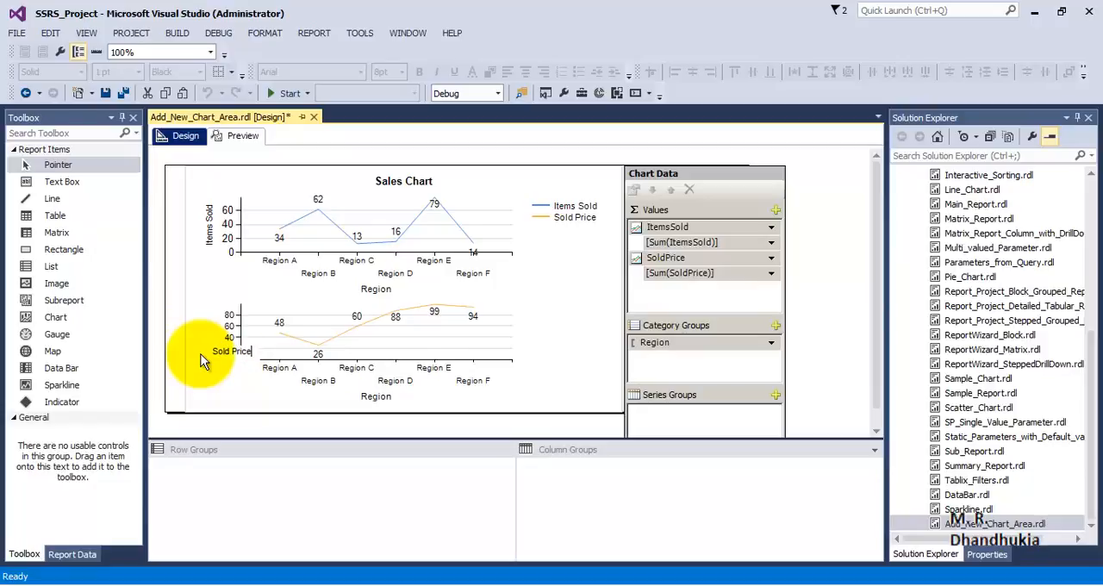
pyautogui.click(276, 336)
pyautogui.click(243, 140)
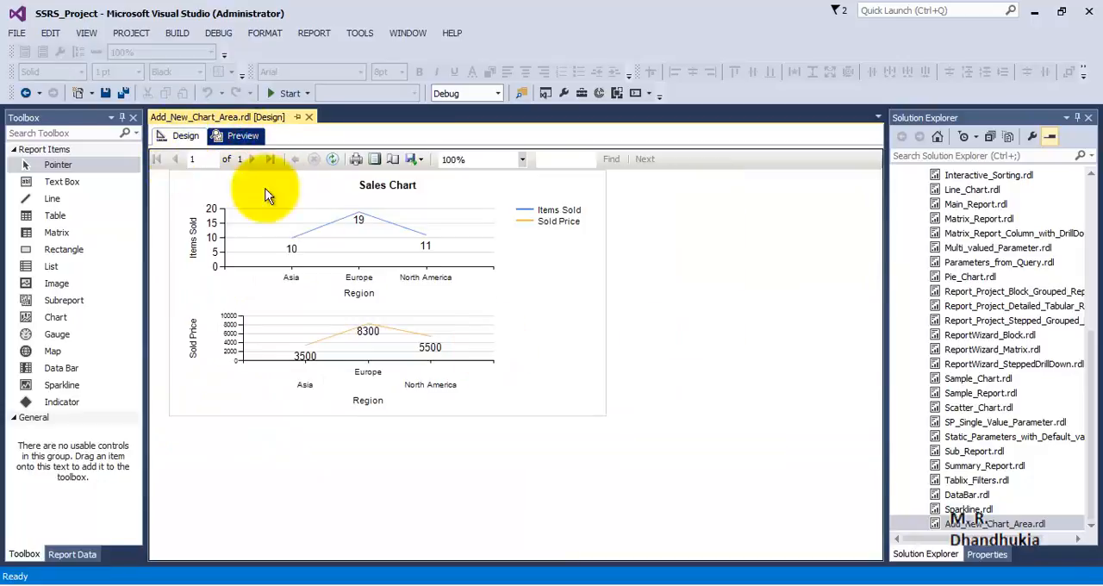
# Return to the report design, enlarge the design area above the grouping pane, and extend the report body's height below the chart
pyautogui.click(186, 136)
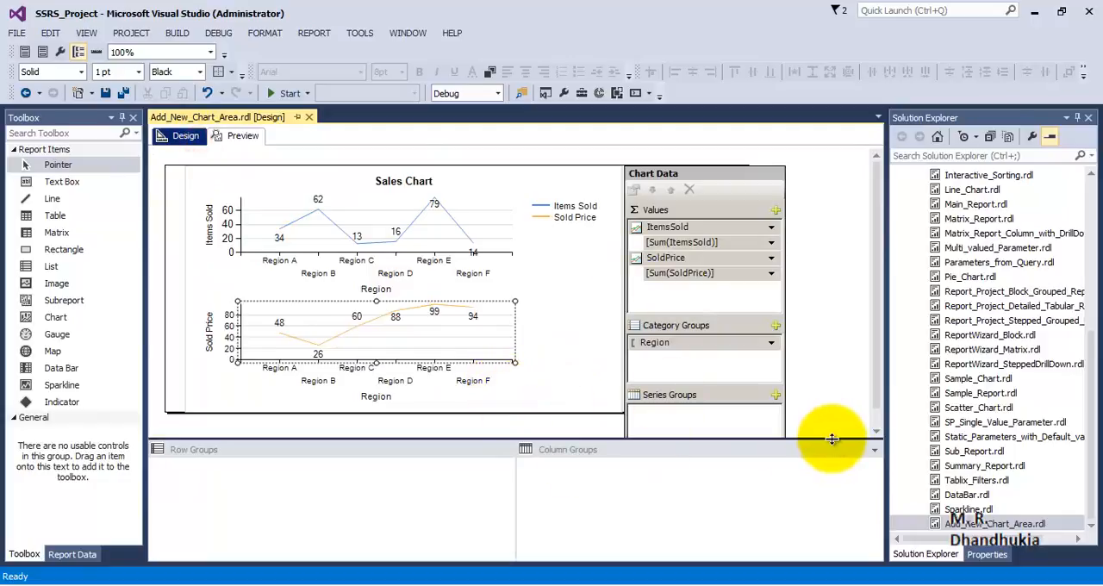
pyautogui.moveTo(832, 440); pyautogui.dragTo(833, 494)
pyautogui.click(585, 392)
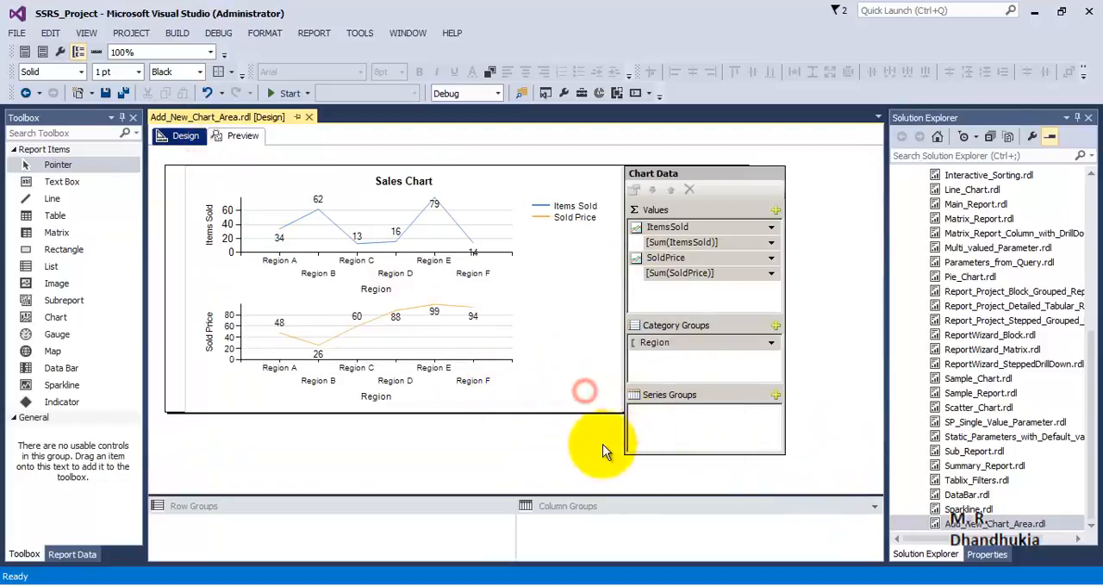
pyautogui.click(604, 445)
pyautogui.click(654, 397)
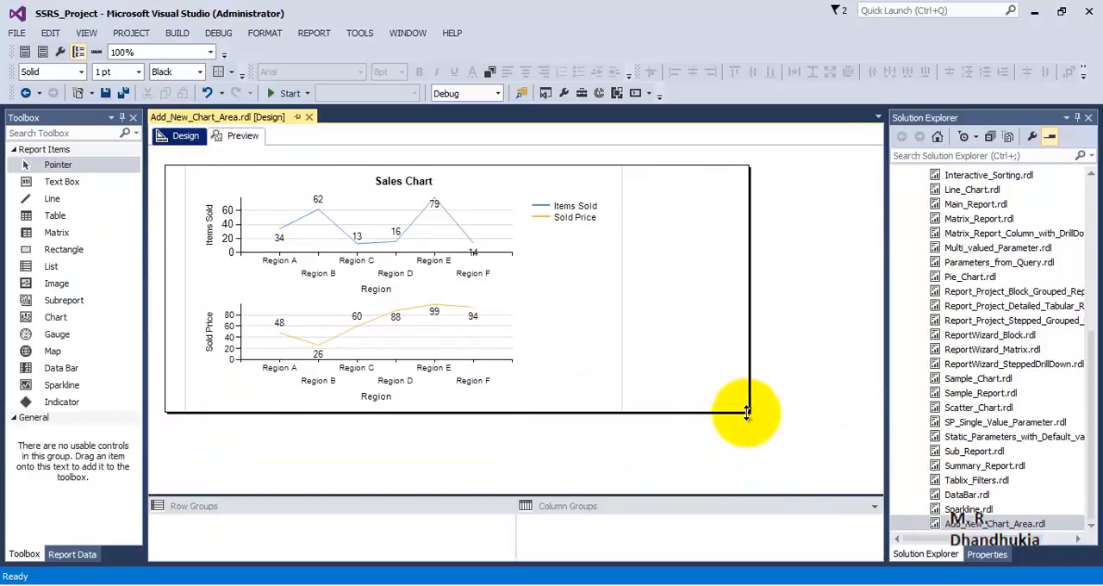
pyautogui.moveTo(746, 413); pyautogui.dragTo(747, 470)
# Enlarge the sales chart in width and height down to the report body's lower edge and preview the report
pyautogui.click(603, 403)
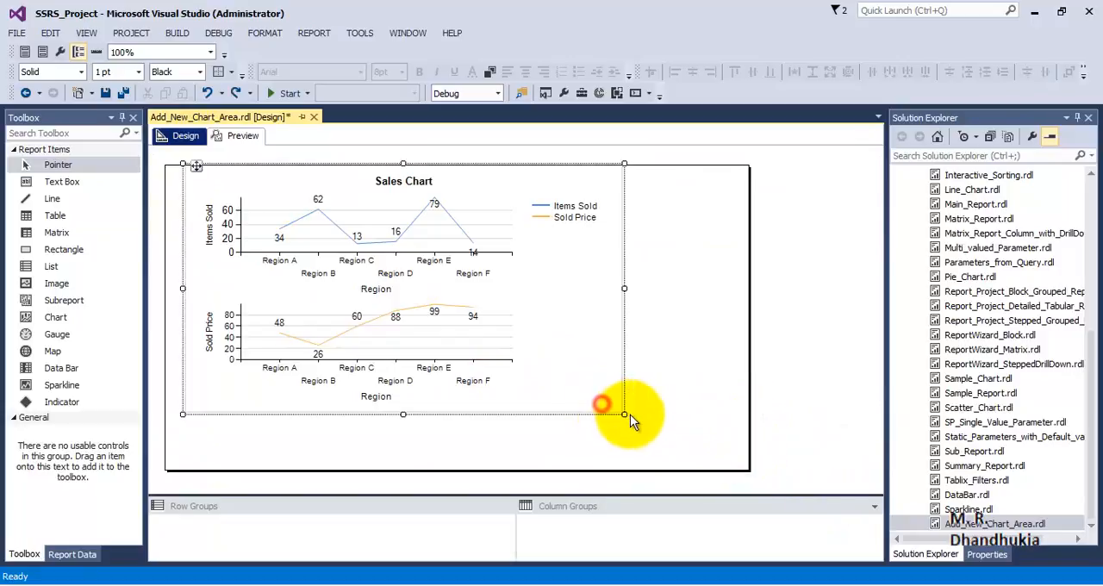
pyautogui.moveTo(627, 415); pyautogui.dragTo(706, 471)
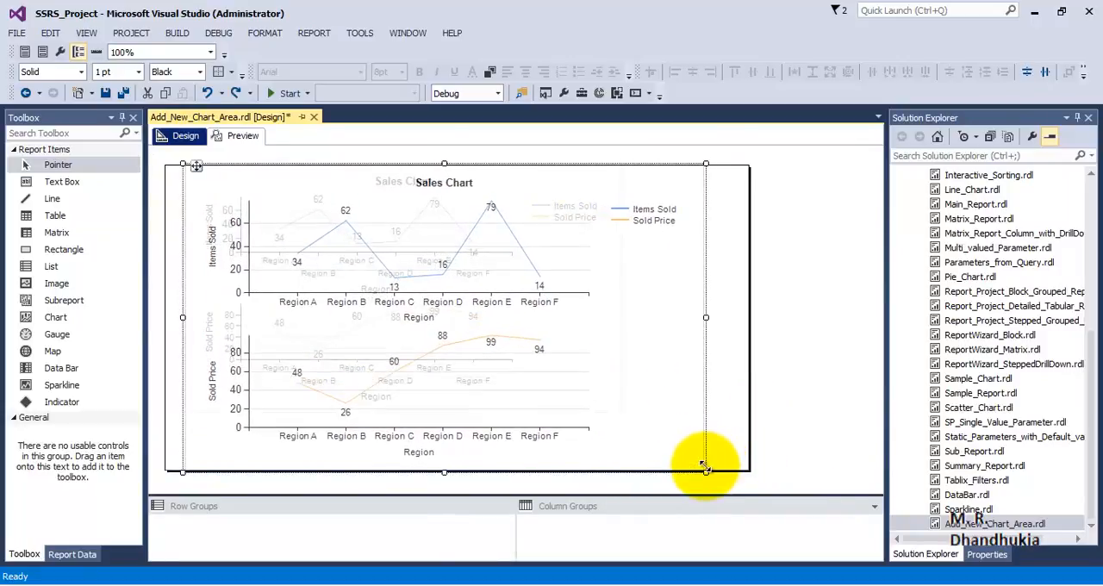
pyautogui.click(243, 135)
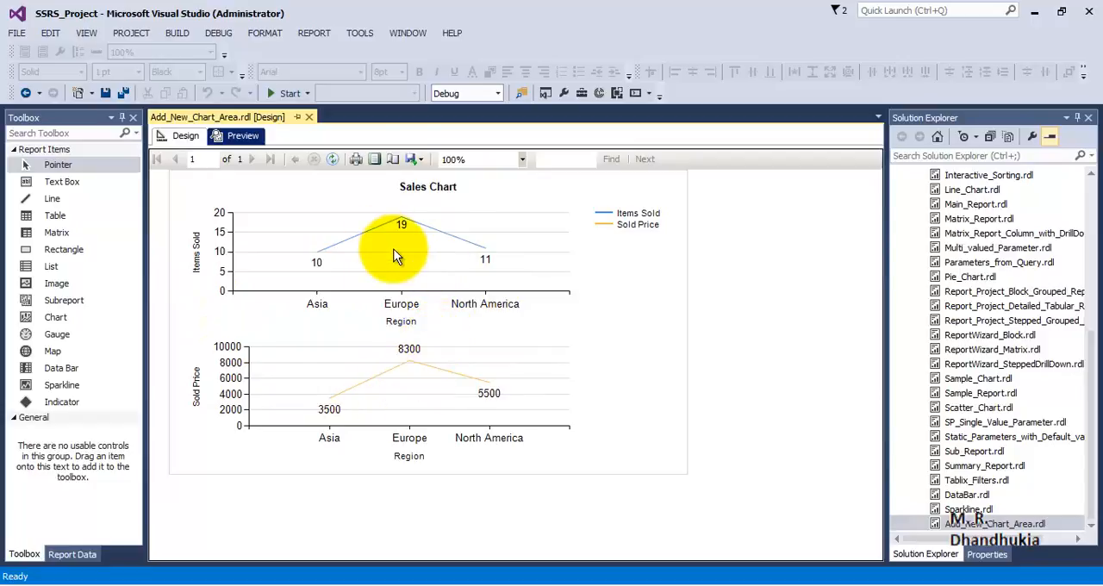
# Return to the report design and change the Items Sold chart area to the basic Column chart type
pyautogui.click(186, 135)
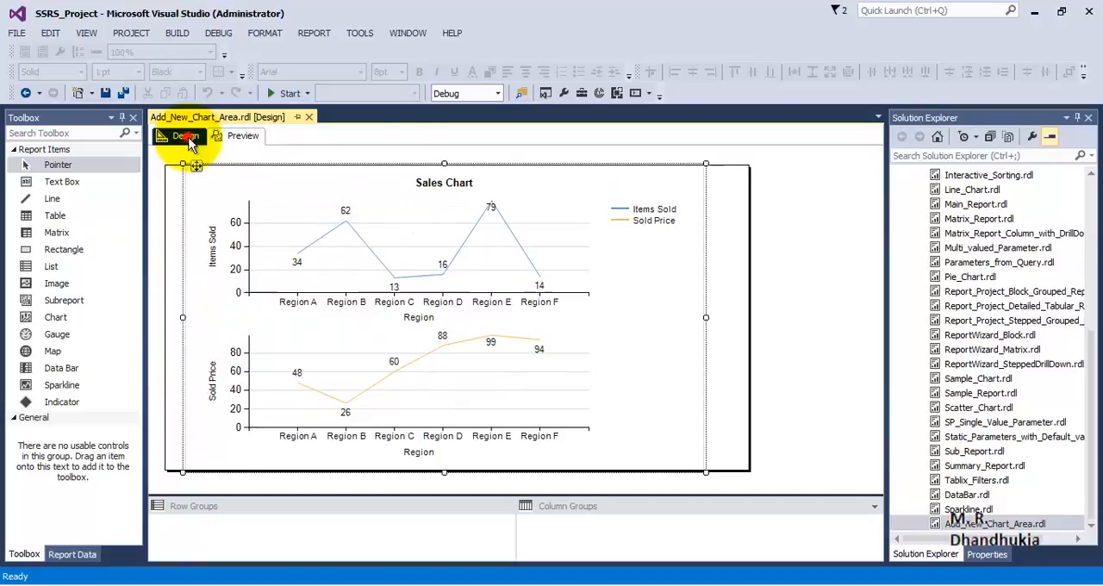
pyautogui.rightClick(421, 250)
pyautogui.click(449, 276)
pyautogui.click(453, 168)
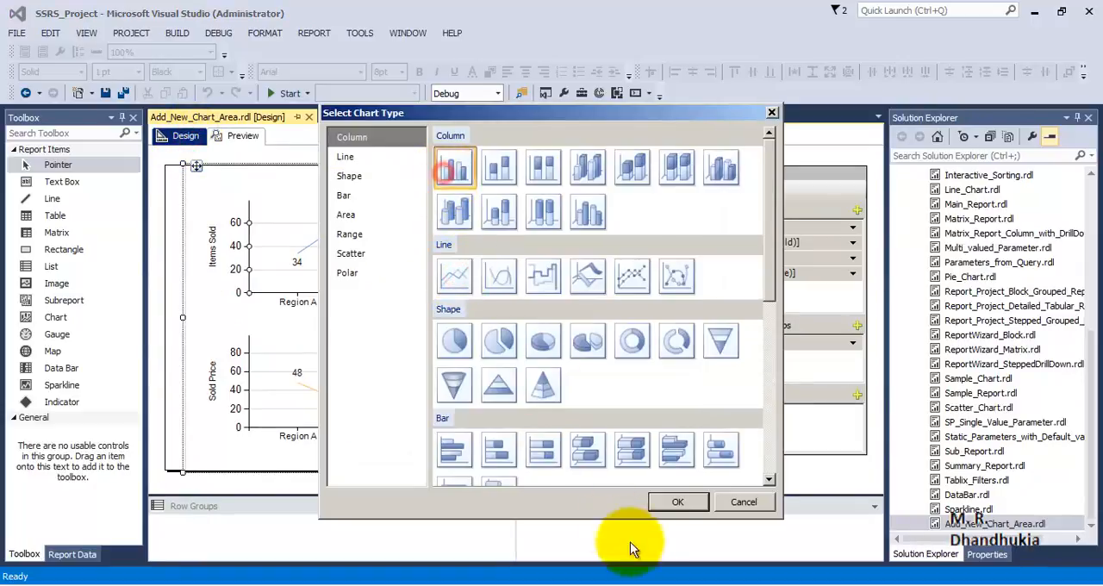
pyautogui.click(657, 501)
# Change the Sold Price chart area to the basic Column chart type and preview the report
pyautogui.rightClick(483, 375)
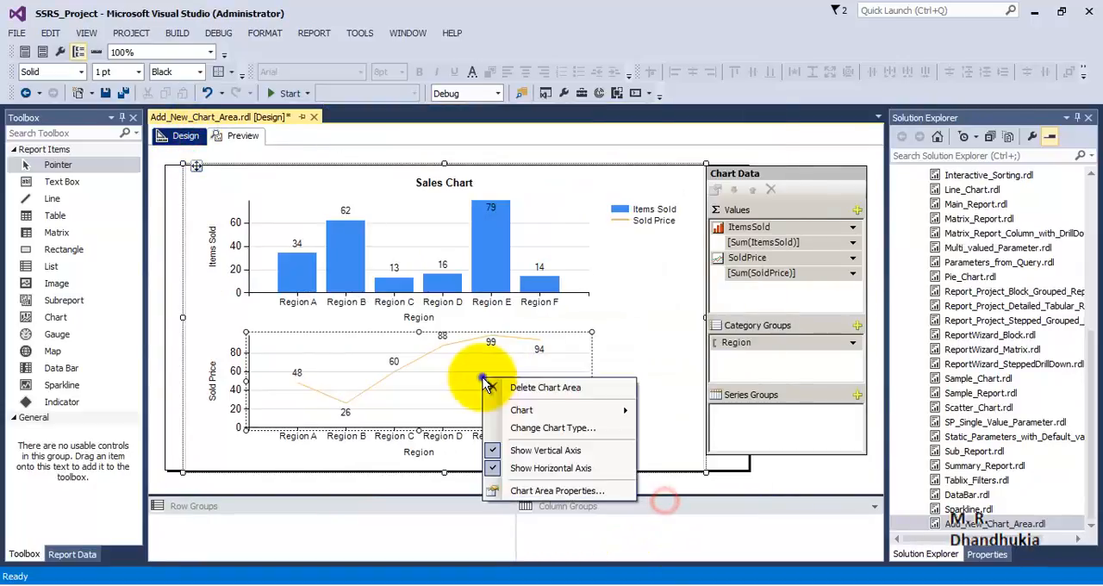
pyautogui.click(526, 426)
pyautogui.click(454, 168)
pyautogui.click(677, 502)
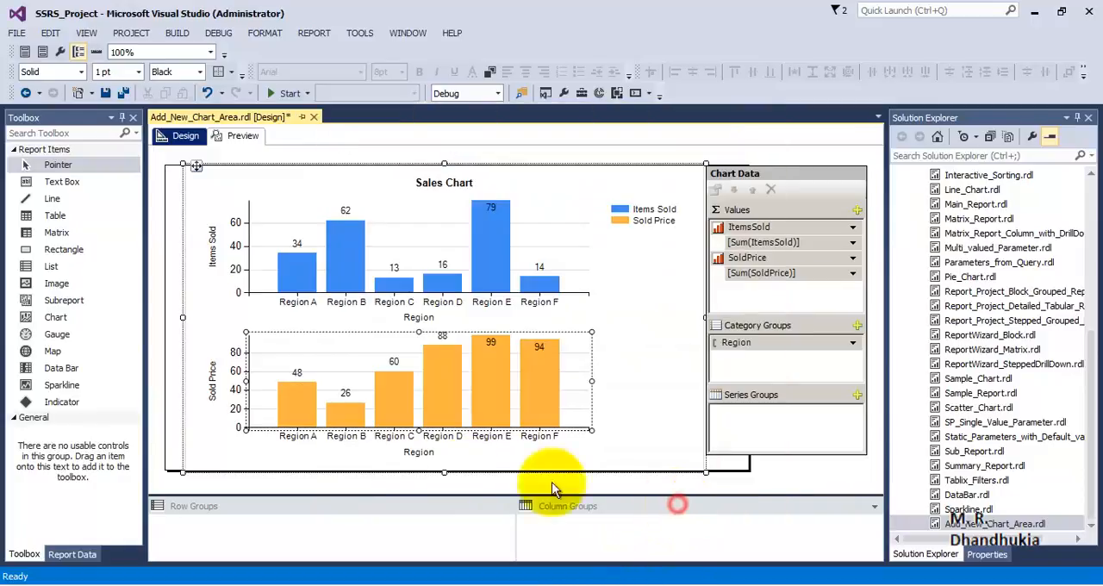
pyautogui.click(243, 135)
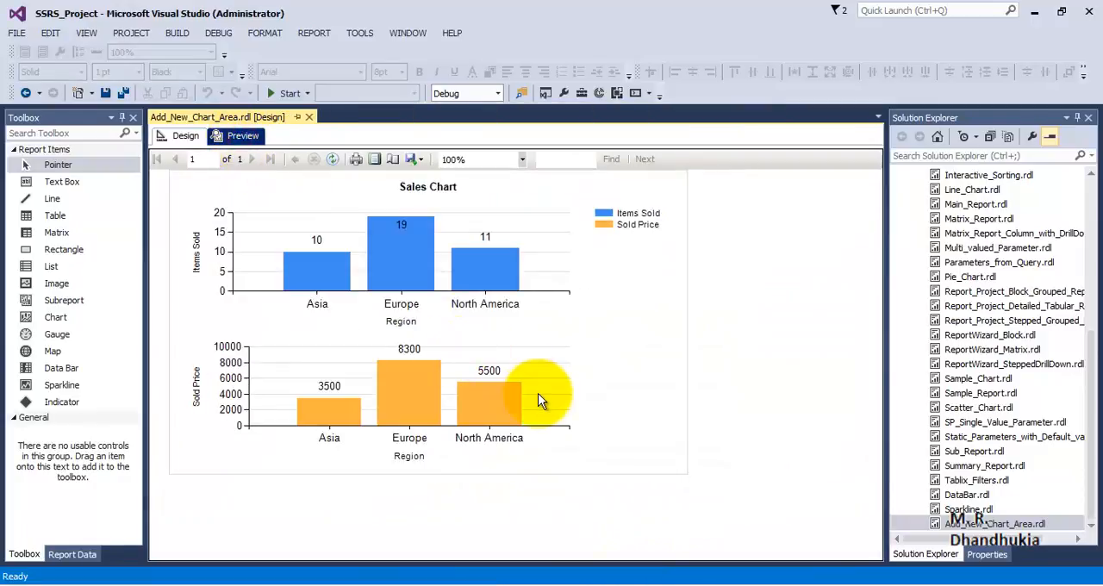